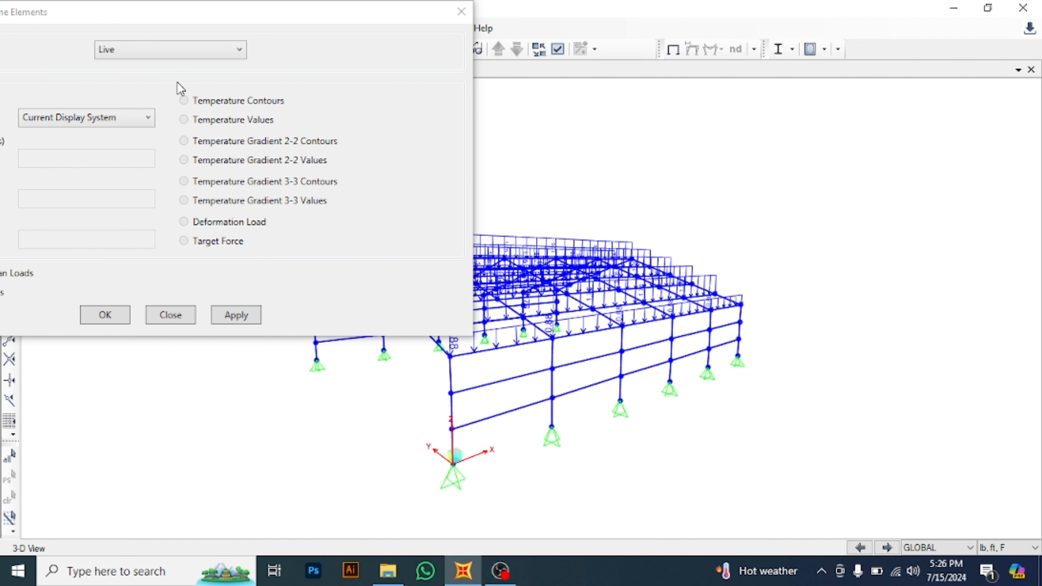
Display the frame span loads for the Wind Y+ roof case 1 load pattern and close the load display settings.
{"action": "left_click", "coordinate": [150, 50]}
{"action": "left_click", "coordinate": [141, 111]}
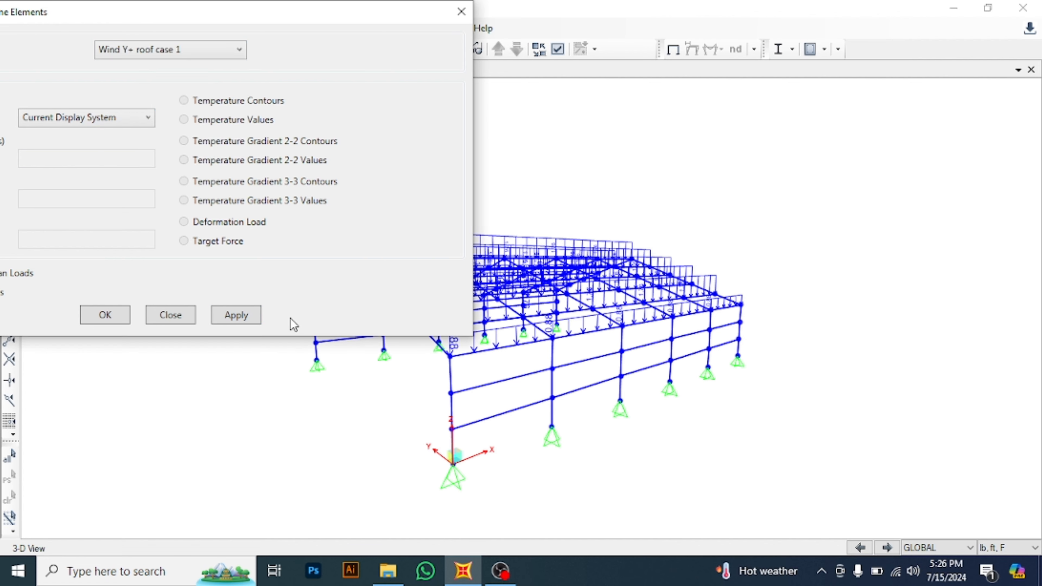
{"action": "left_click", "coordinate": [249, 317]}
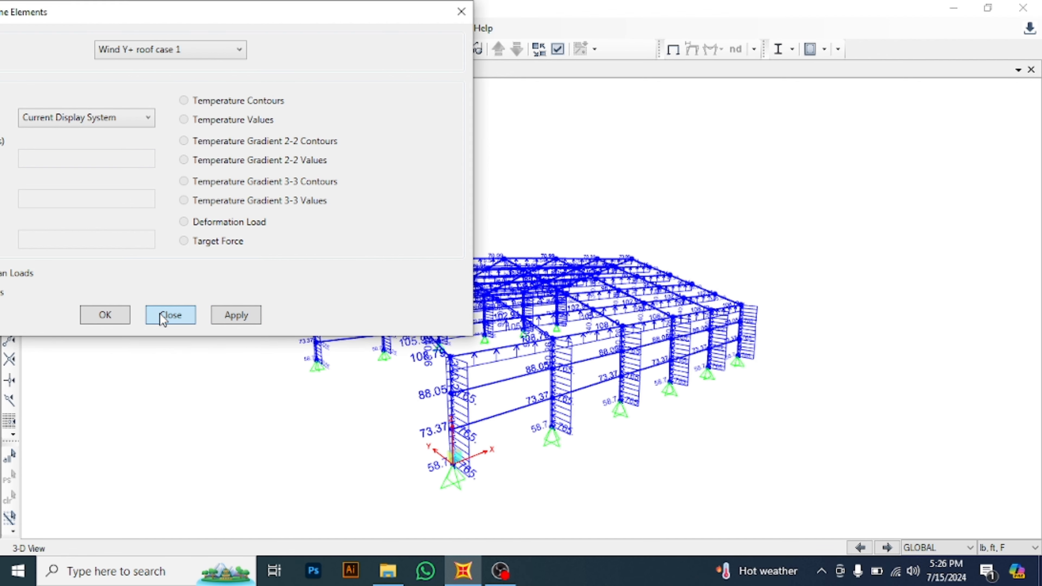
{"action": "left_click", "coordinate": [153, 317]}
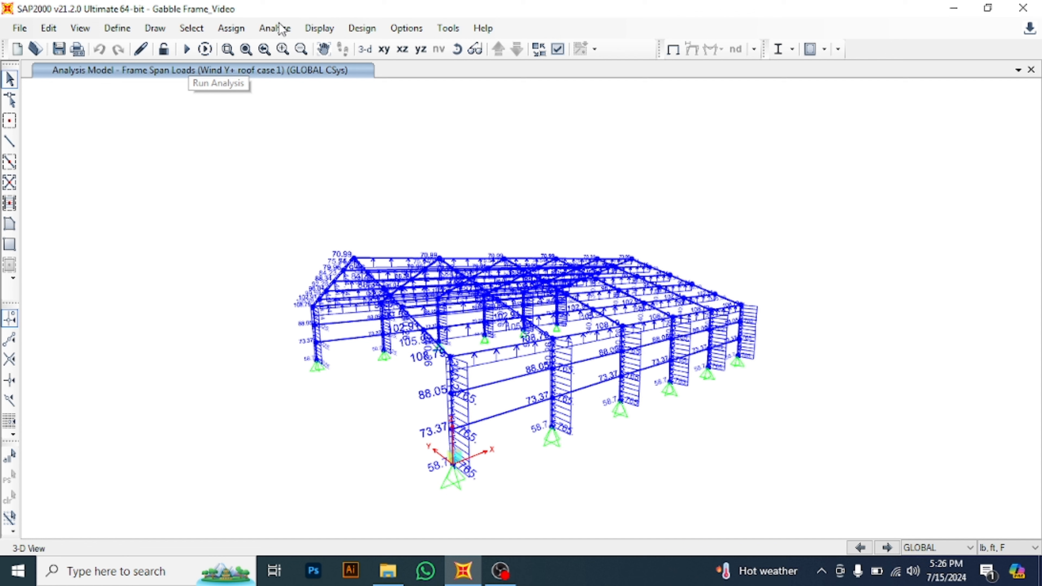
Run the analysis for all load cases, then review and dismiss the analysis messages.
{"action": "left_click", "coordinate": [277, 32]}
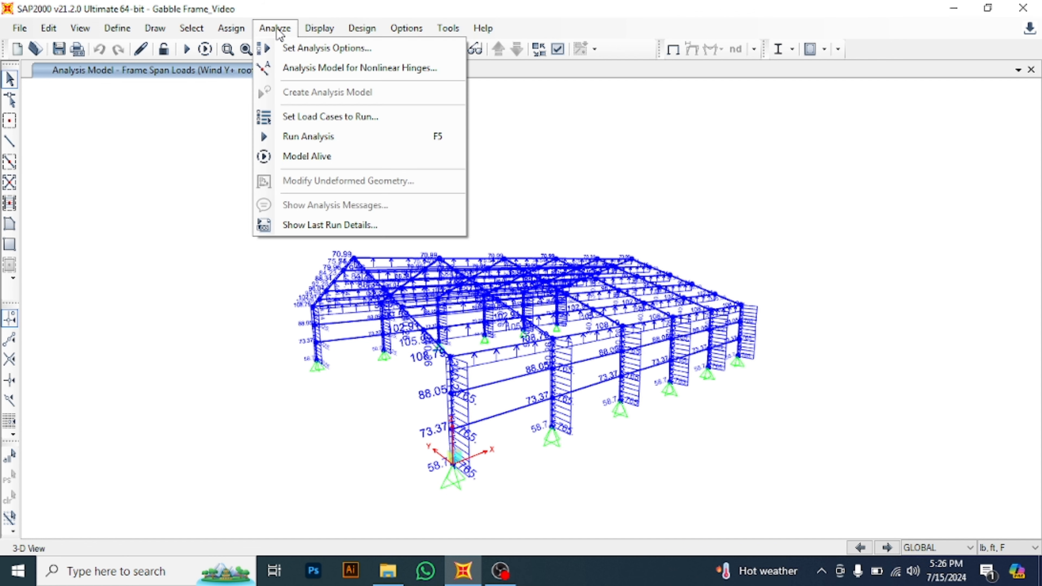
{"action": "left_click", "coordinate": [301, 138]}
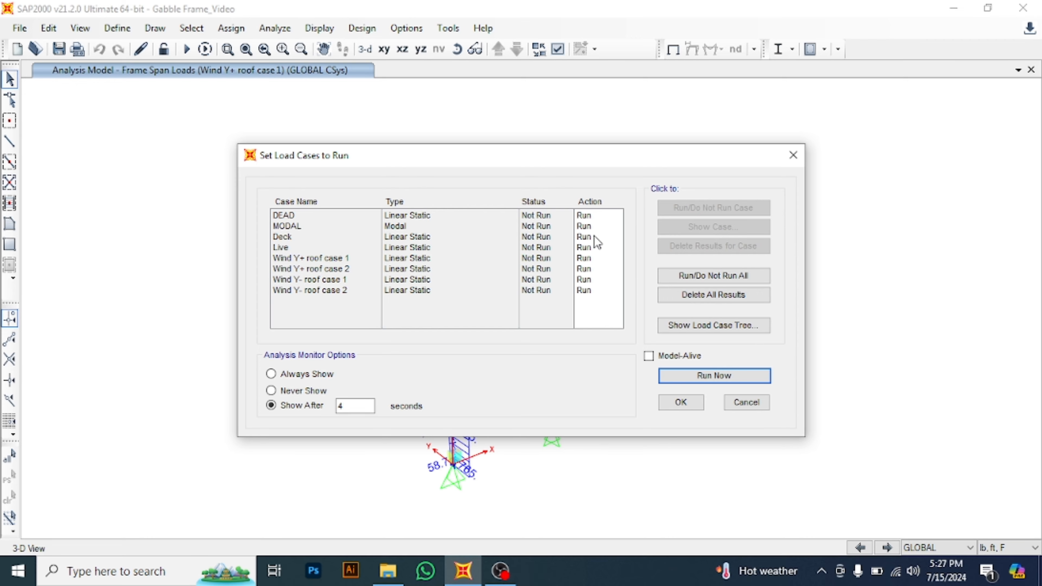
{"action": "left_click_drag", "start_coordinate": [610, 158], "coordinate": [810, 11]}
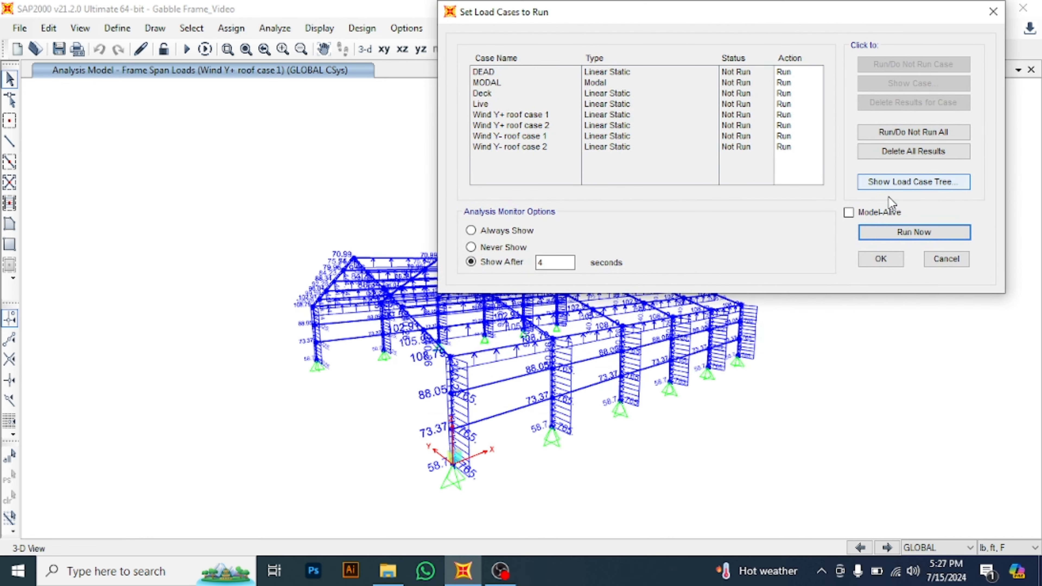
{"action": "left_click", "coordinate": [924, 238]}
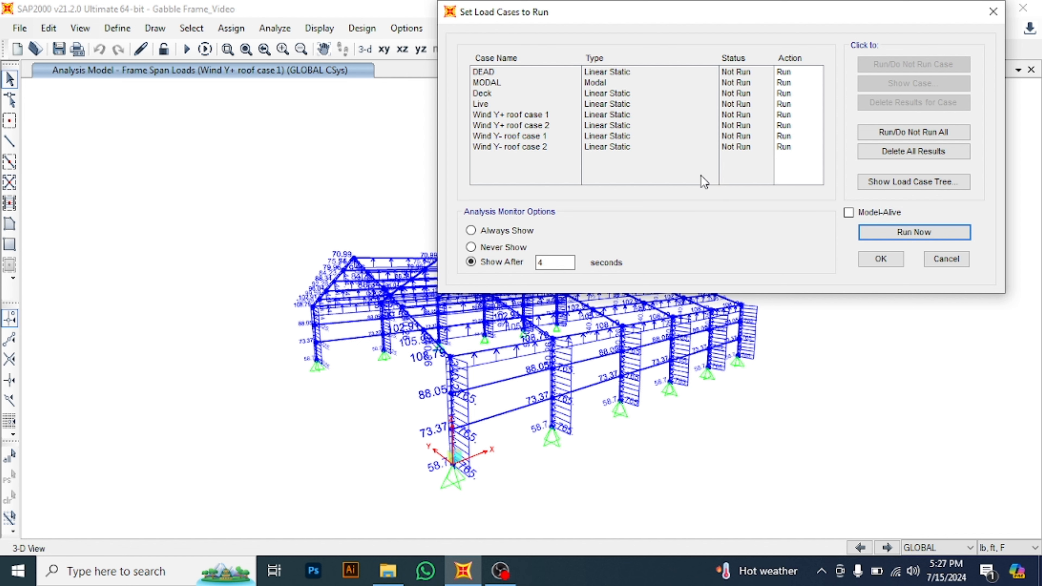
{"action": "left_click", "coordinate": [920, 236]}
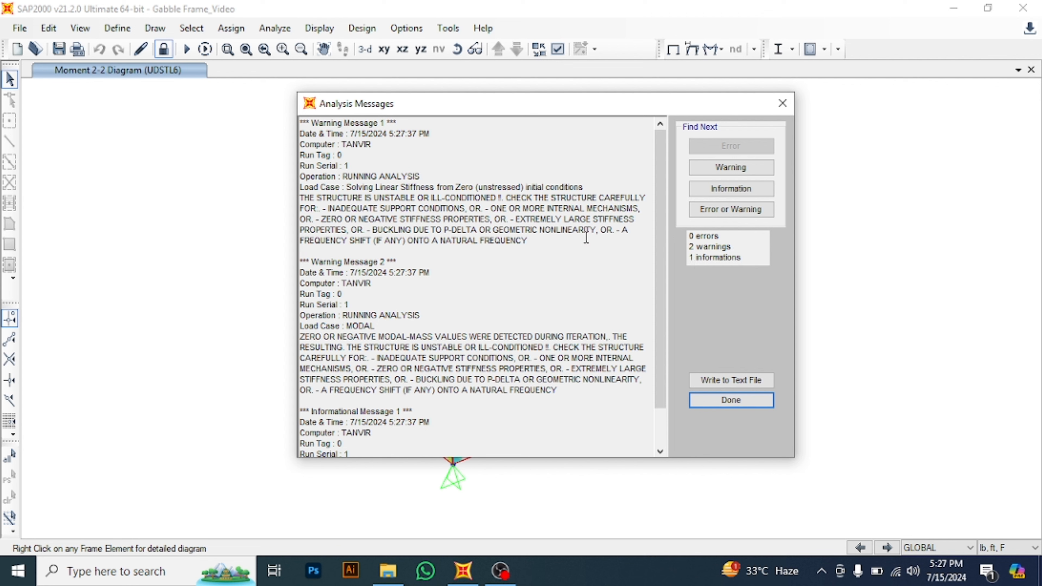
{"action": "scroll", "coordinate": [587, 237], "scroll_direction": "down", "scroll_amount": 2}
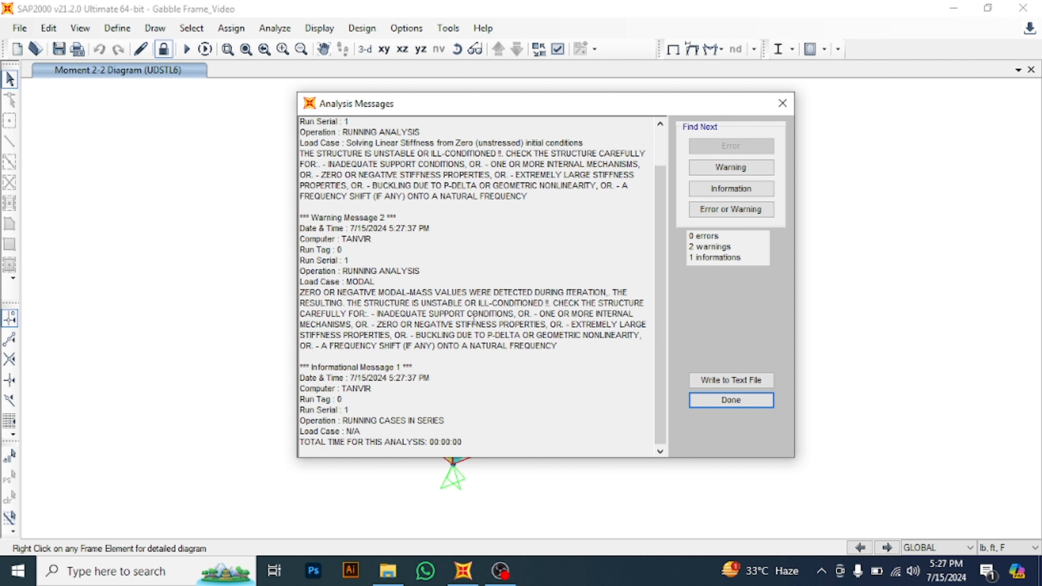
{"action": "left_click", "coordinate": [750, 403]}
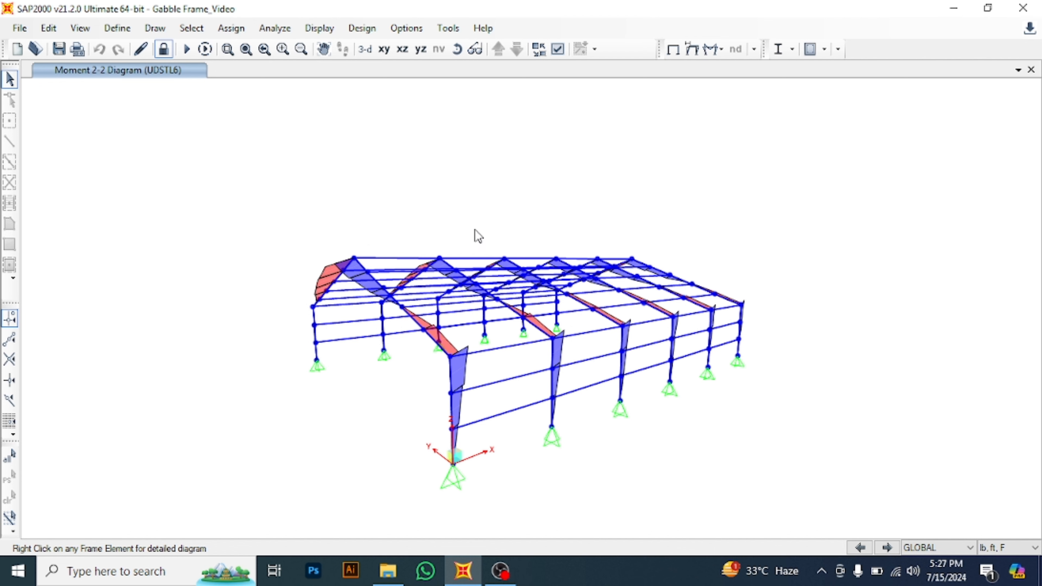
Display the joint reactions for the Live case as arrows on the 3-D model.
{"action": "middle_click_drag", "start_coordinate": [476, 287], "coordinate": [263, 237]}
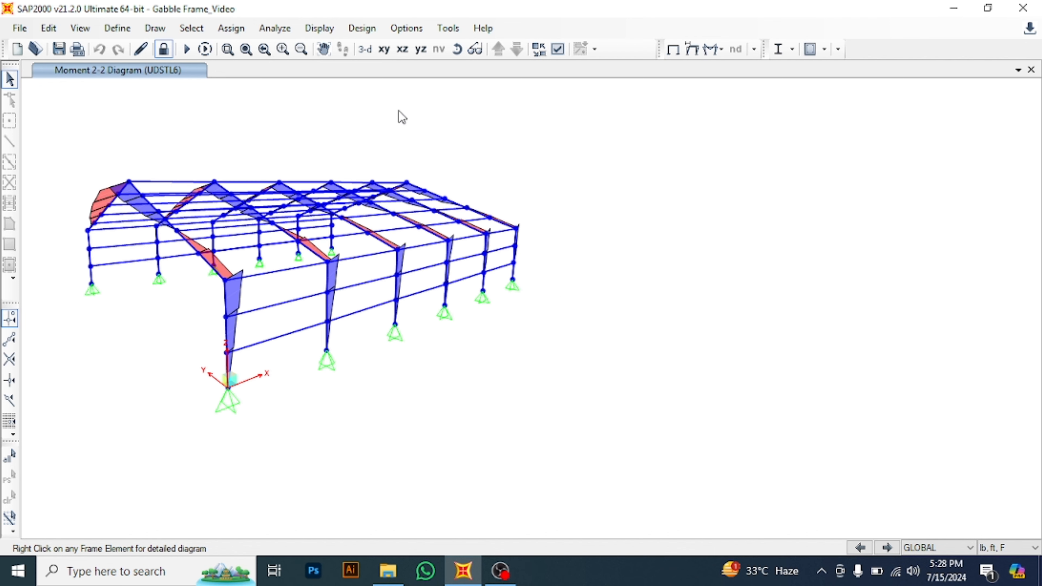
{"action": "left_click", "coordinate": [326, 32]}
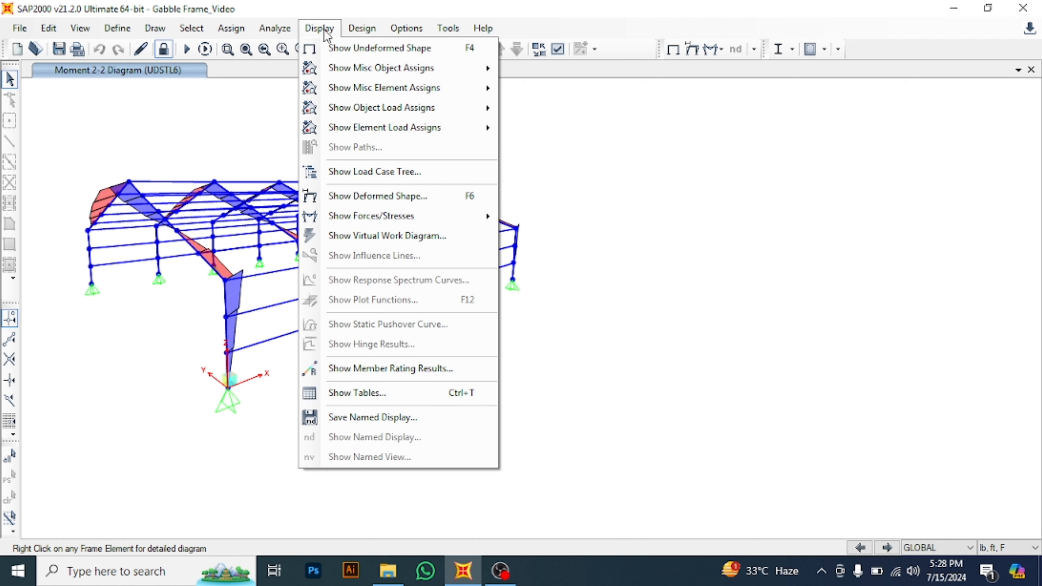
{"action": "mouse_move", "coordinate": [319, 216]}
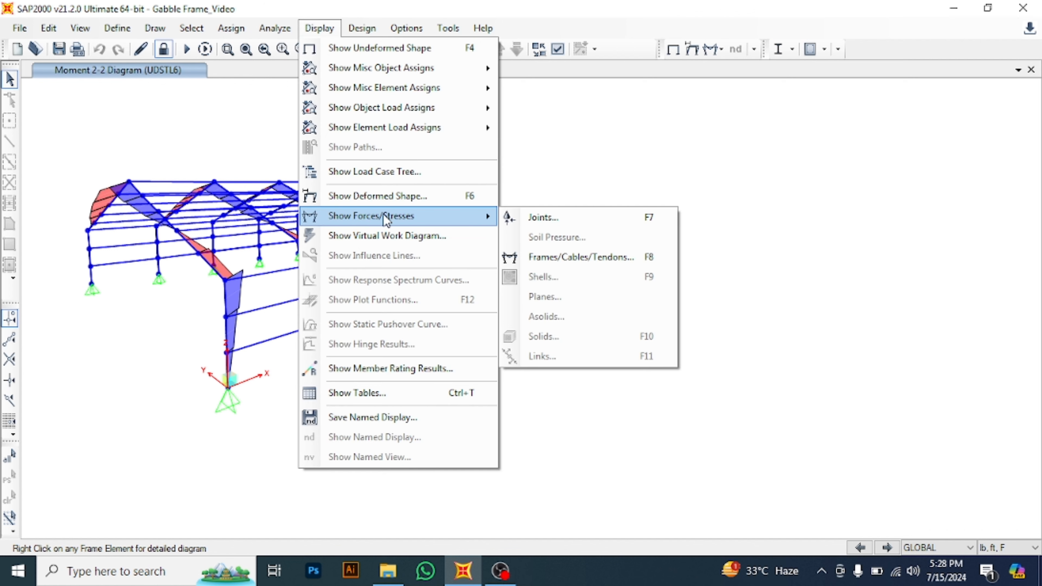
{"action": "left_click", "coordinate": [574, 219]}
{"action": "left_click_drag", "start_coordinate": [512, 125], "coordinate": [798, 72]}
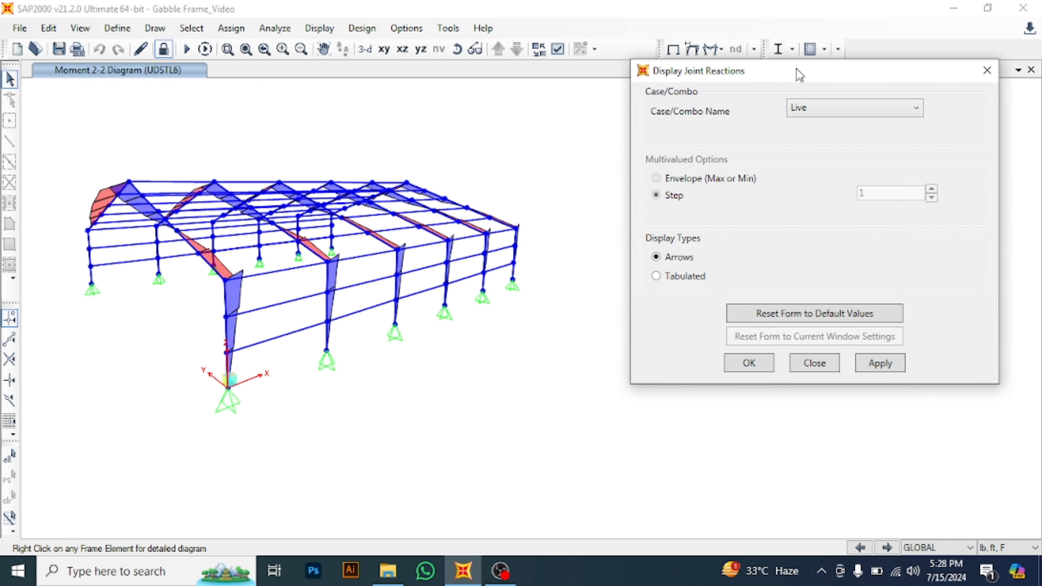
{"action": "left_click", "coordinate": [843, 113]}
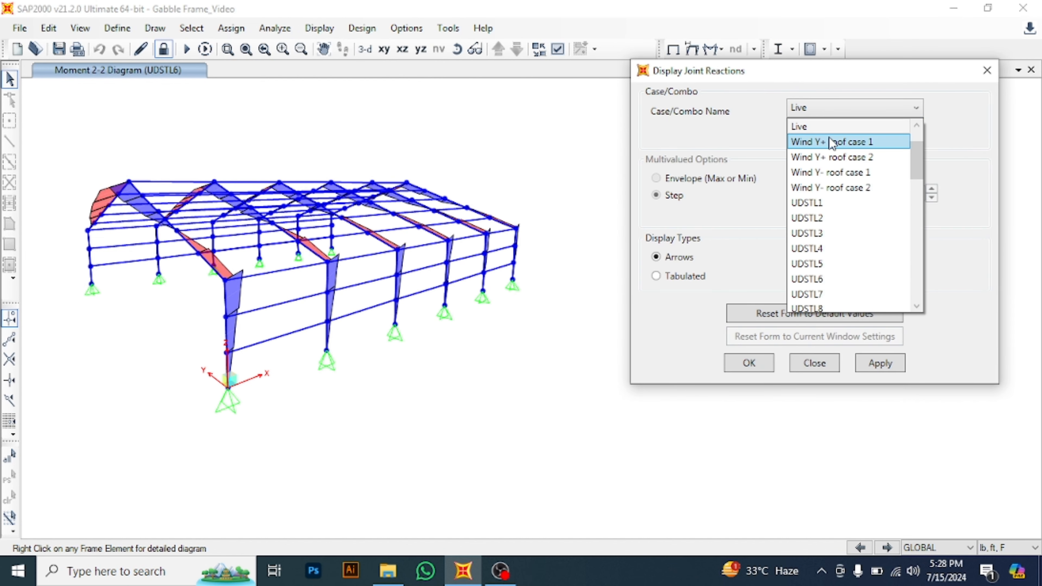
{"action": "left_click", "coordinate": [822, 130]}
{"action": "left_click", "coordinate": [880, 364]}
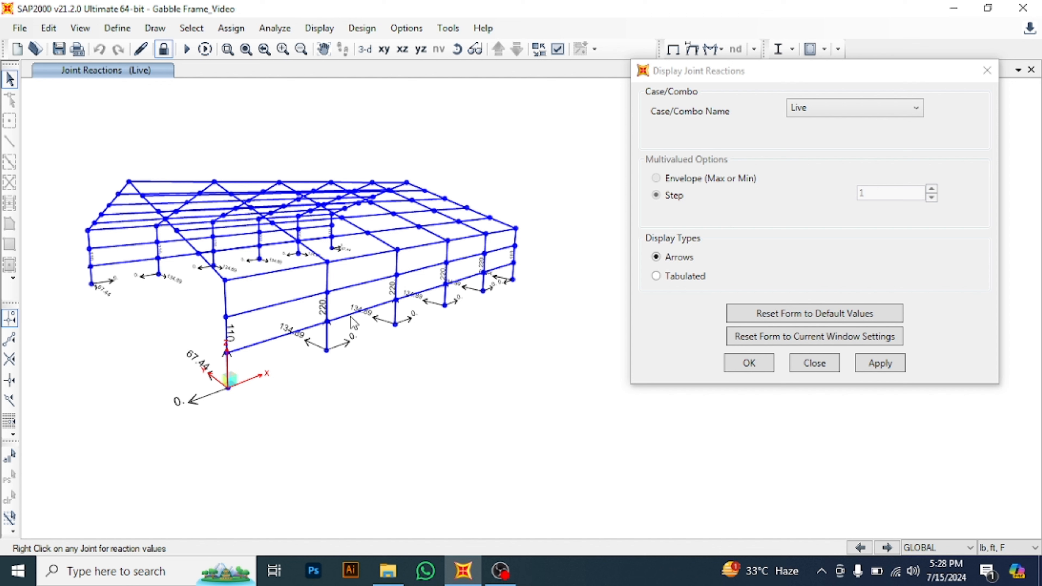
Show the joint reaction arrows for the Wind Y+ roof case 1 load case.
{"action": "left_click", "coordinate": [849, 109]}
{"action": "left_click", "coordinate": [851, 110]}
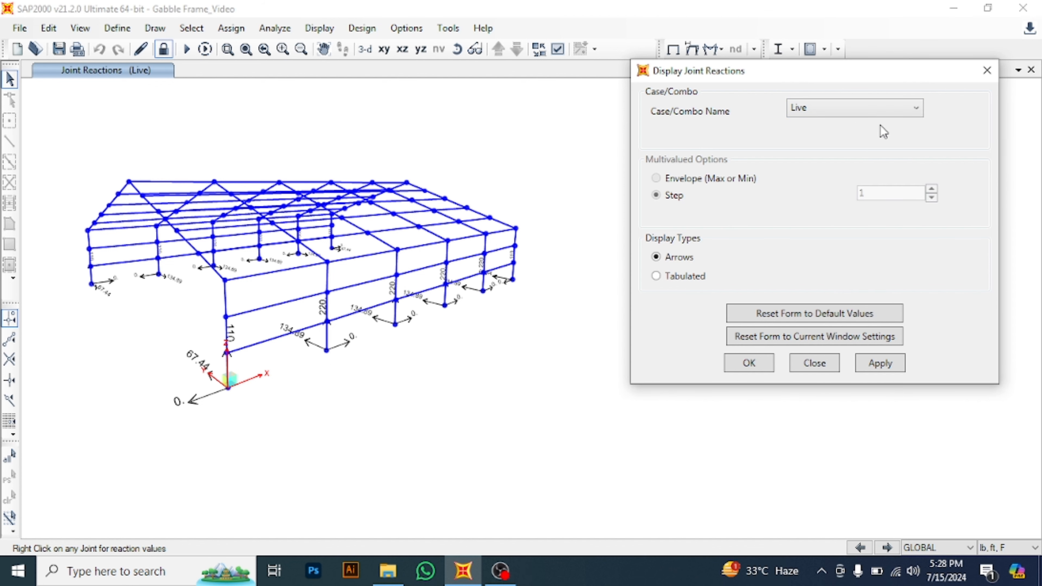
{"action": "left_click", "coordinate": [862, 111]}
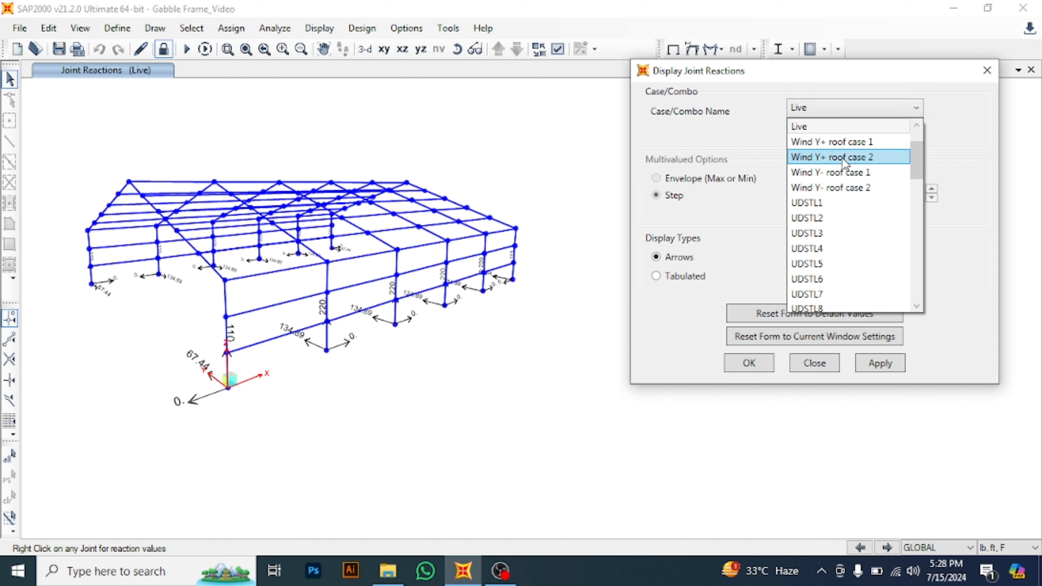
{"action": "left_click", "coordinate": [847, 144]}
{"action": "left_click", "coordinate": [866, 364]}
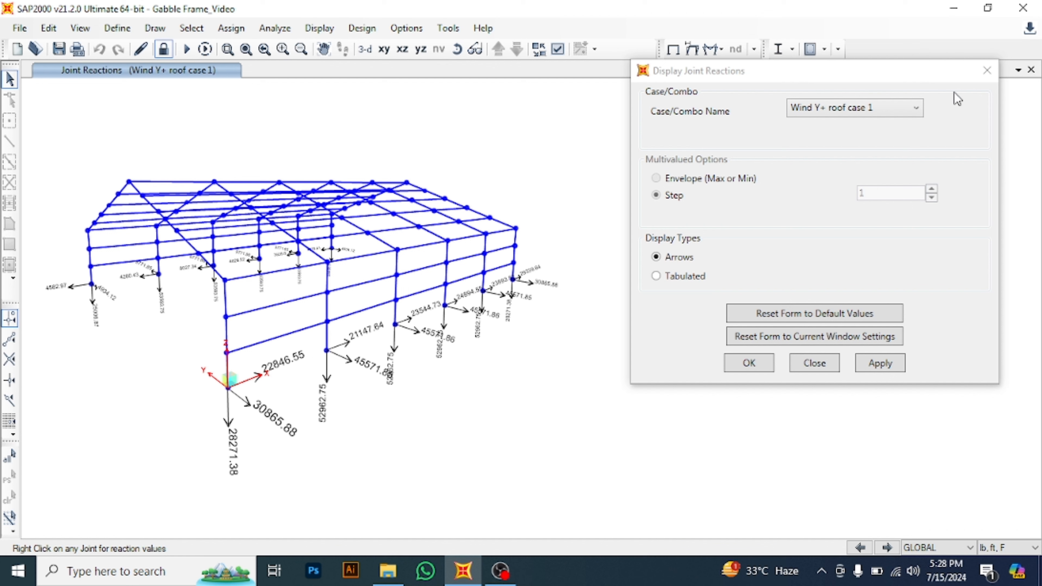
Show the joint reaction arrows for the UDSTL16 load combination and close the reaction display settings.
{"action": "left_click", "coordinate": [894, 108]}
{"action": "scroll", "coordinate": [850, 185], "scroll_direction": "up", "scroll_amount": 2}
{"action": "left_click", "coordinate": [844, 248]}
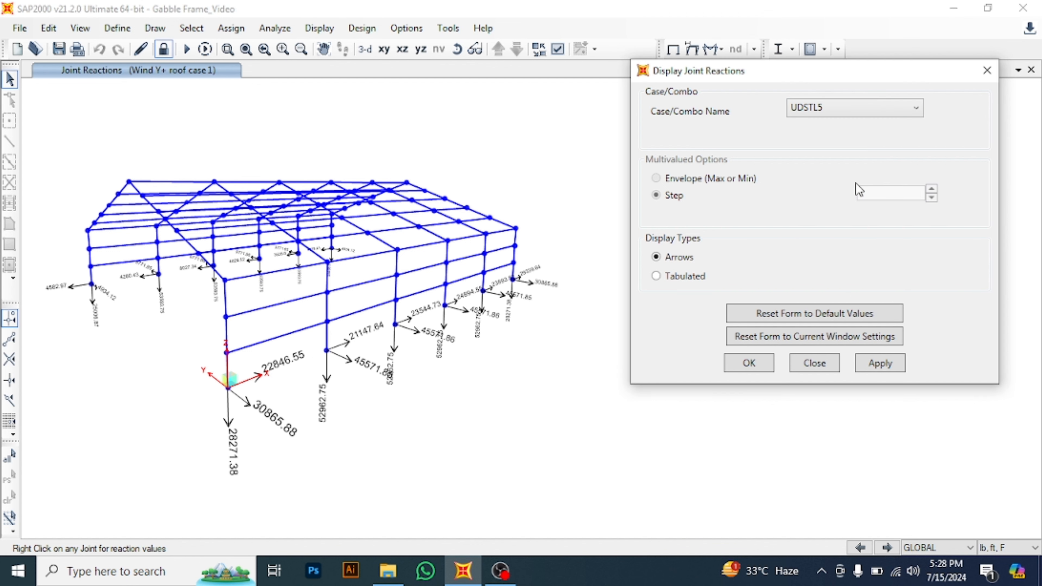
{"action": "left_click", "coordinate": [840, 111]}
{"action": "scroll", "coordinate": [849, 288], "scroll_direction": "down", "scroll_amount": 1}
{"action": "left_click", "coordinate": [849, 294]}
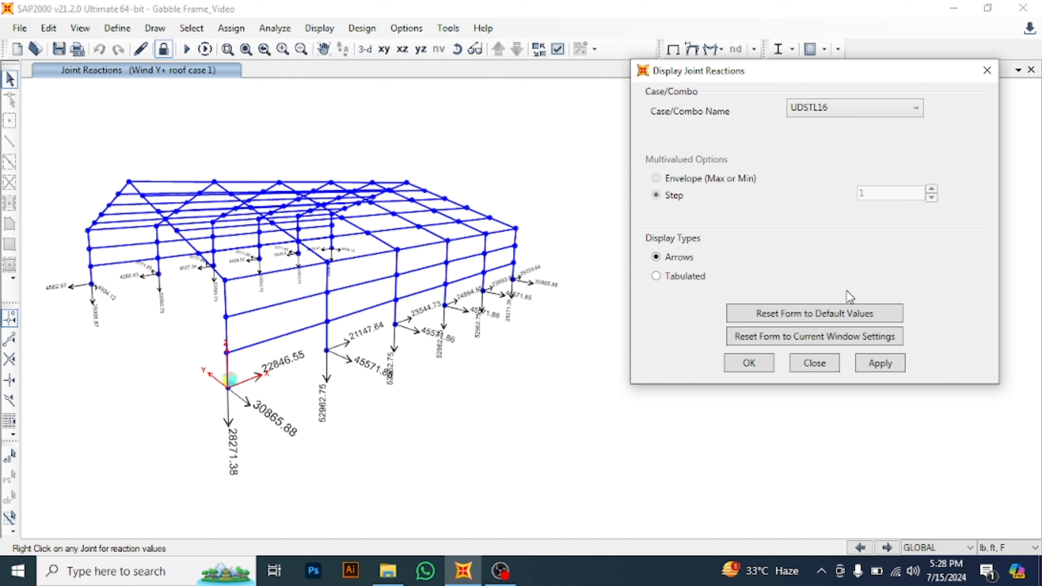
{"action": "left_click", "coordinate": [887, 366]}
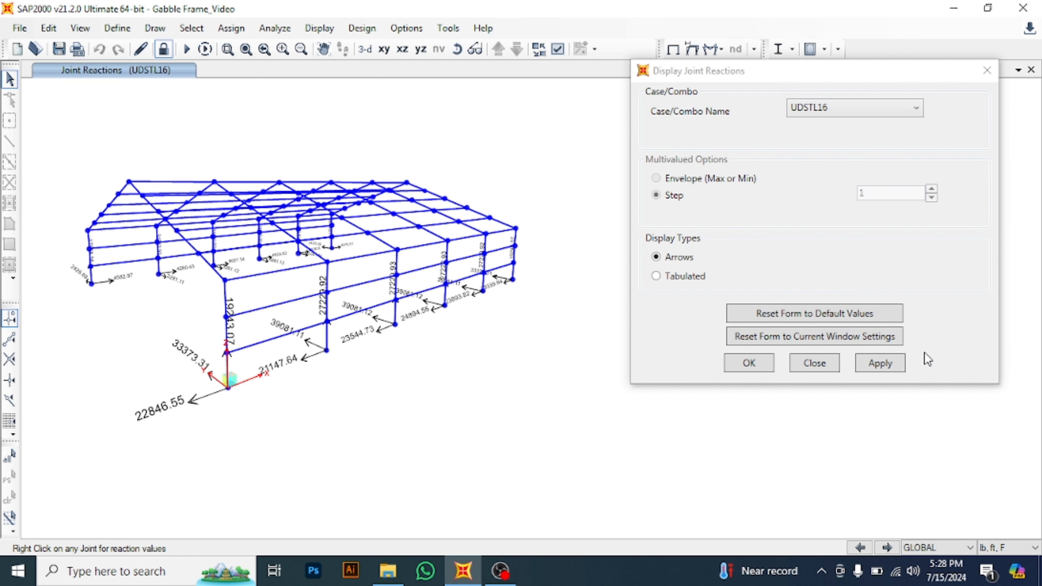
{"action": "left_click", "coordinate": [839, 368]}
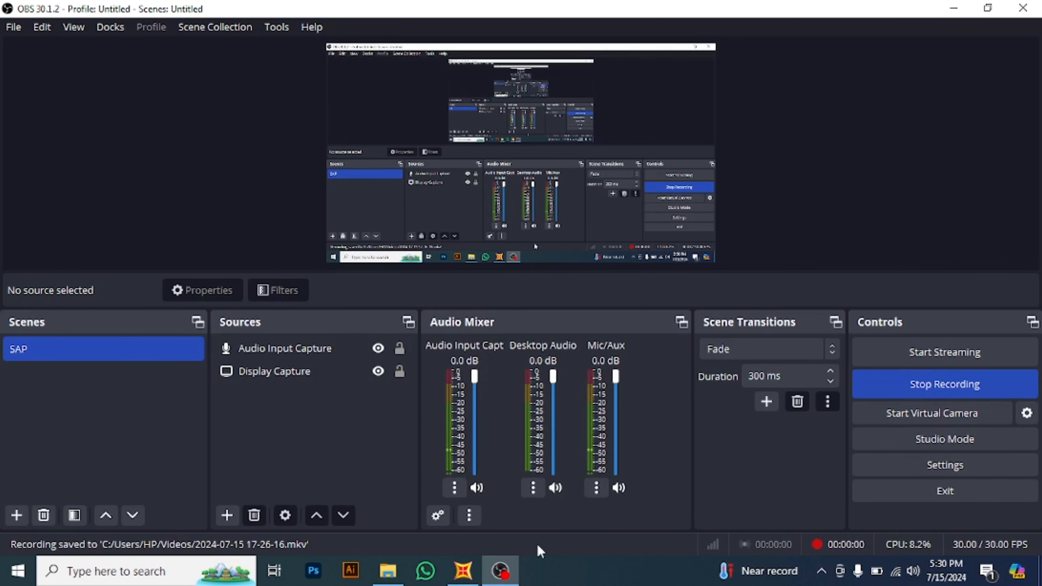
Switch back to SAP2000 and display the frame Moment 3-3 diagram for the UDSTL5 combination with values shown.
{"action": "left_click", "coordinate": [468, 573]}
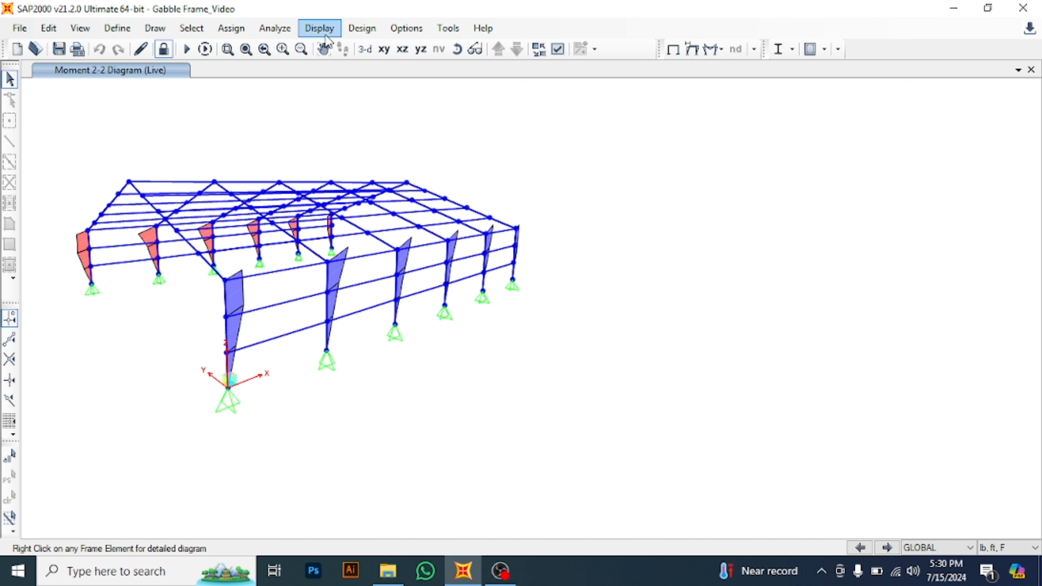
{"action": "left_click", "coordinate": [721, 49]}
{"action": "left_click", "coordinate": [790, 102]}
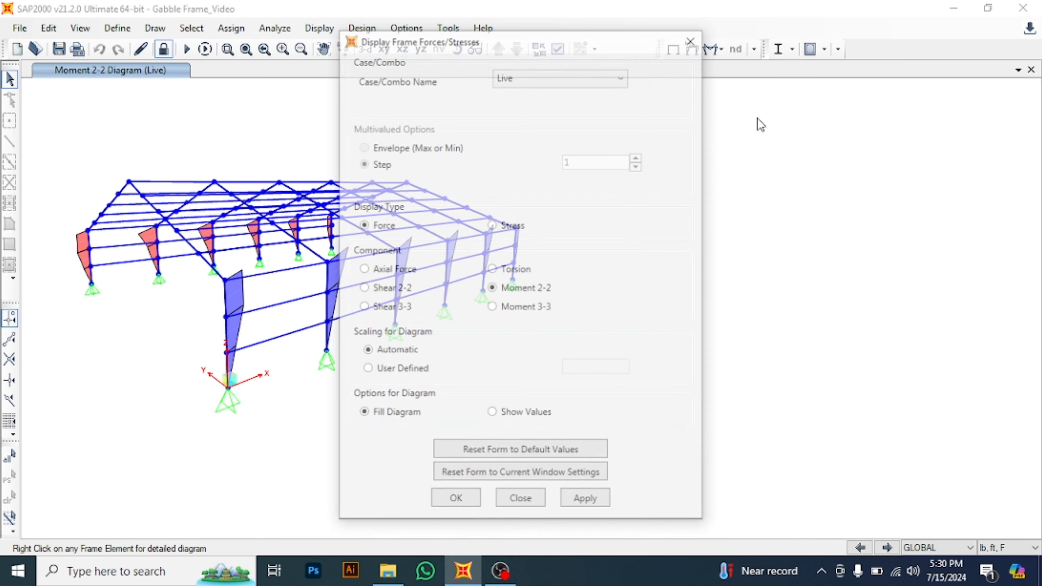
{"action": "left_click_drag", "start_coordinate": [562, 54], "coordinate": [836, 27]}
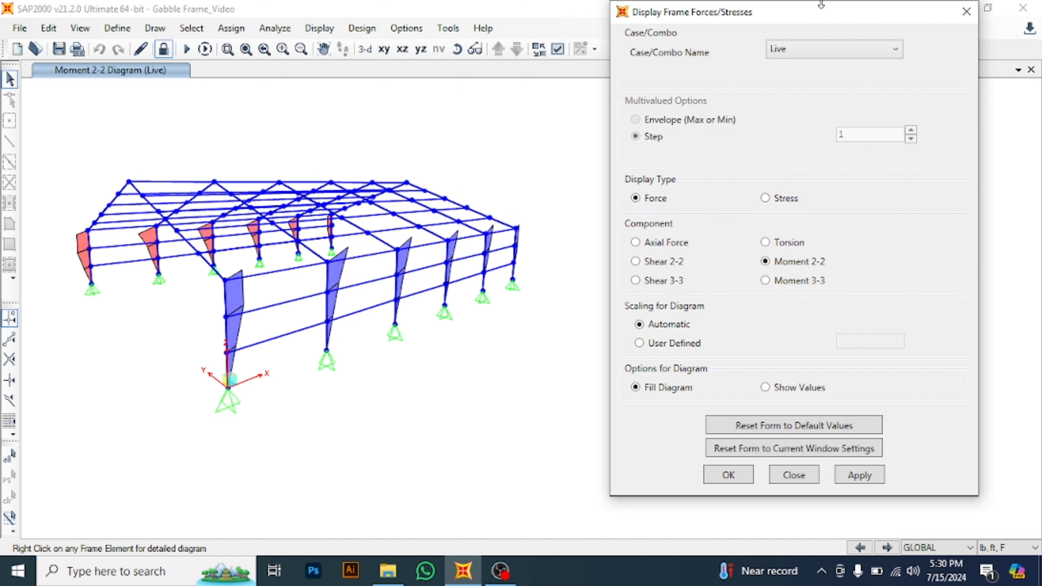
{"action": "left_click", "coordinate": [841, 48]}
{"action": "left_click", "coordinate": [818, 205]}
{"action": "left_click", "coordinate": [783, 278]}
{"action": "left_click", "coordinate": [860, 475]}
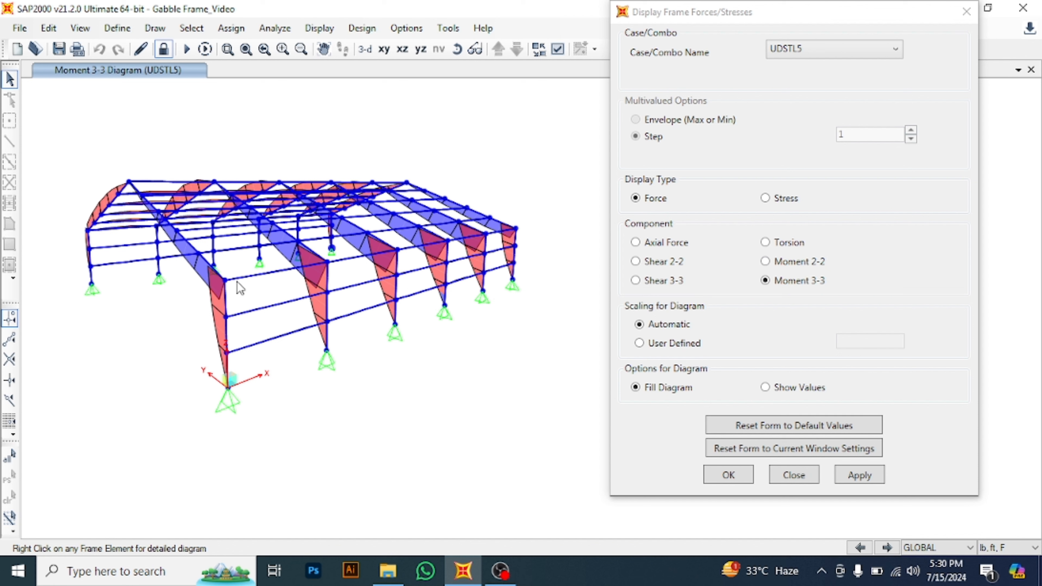
{"action": "left_click", "coordinate": [765, 389]}
{"action": "left_click", "coordinate": [845, 477]}
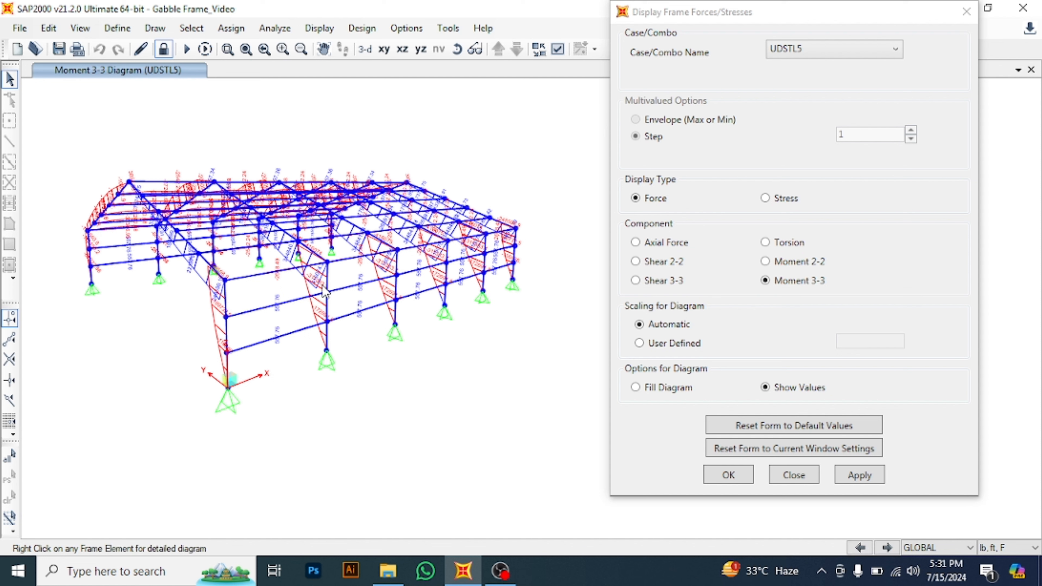
Inspect the detailed load, shear, moment and deflection diagrams of the front-bay roof purlin above the eave, then close them.
{"action": "mouse_move", "coordinate": [242, 257]}
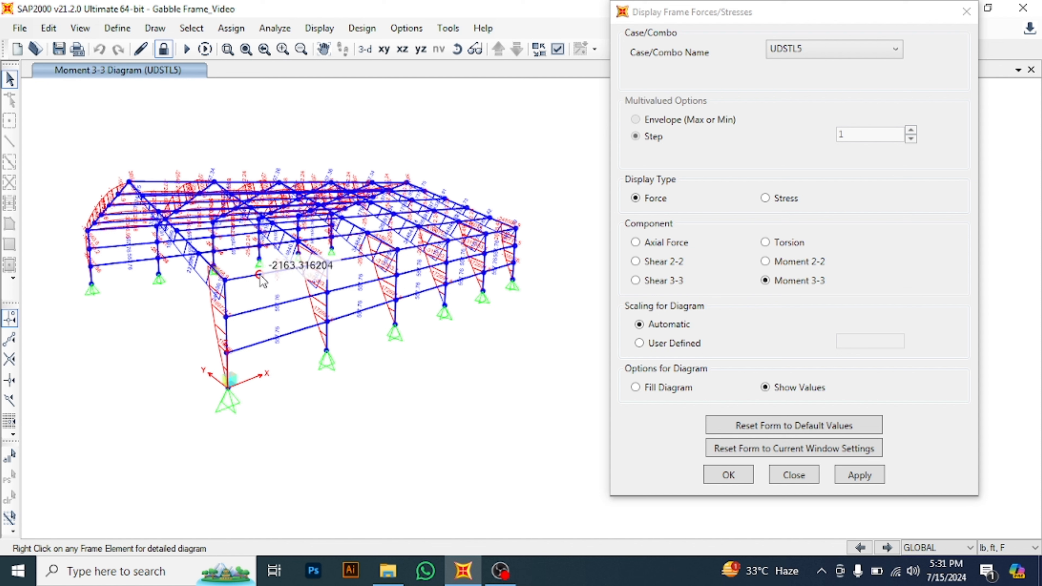
{"action": "right_click", "coordinate": [236, 256]}
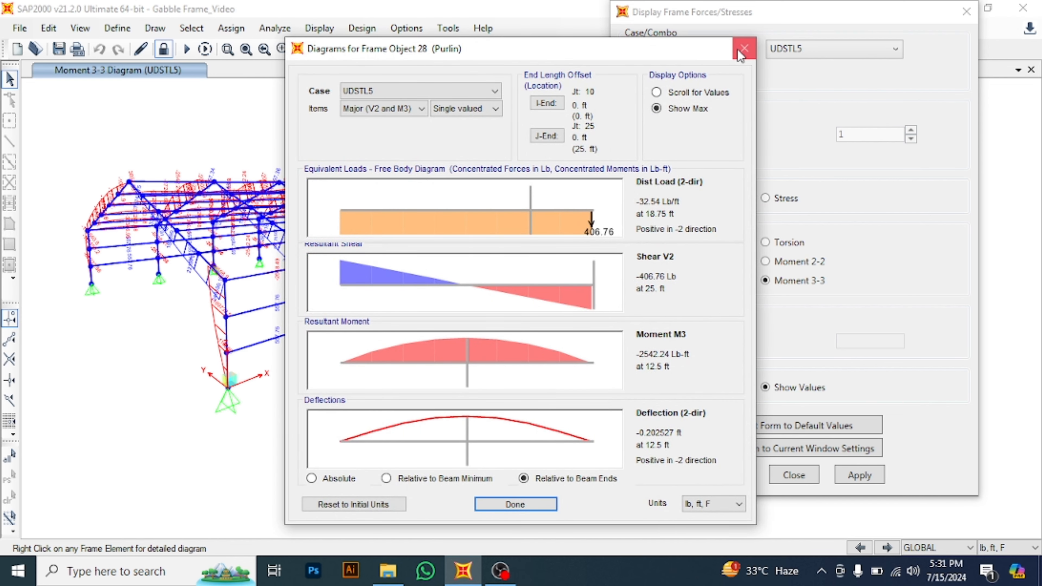
{"action": "left_click", "coordinate": [737, 67]}
Reopen the same purlin's detailed diagrams and set their units to KN, mm, C.
{"action": "mouse_move", "coordinate": [239, 256]}
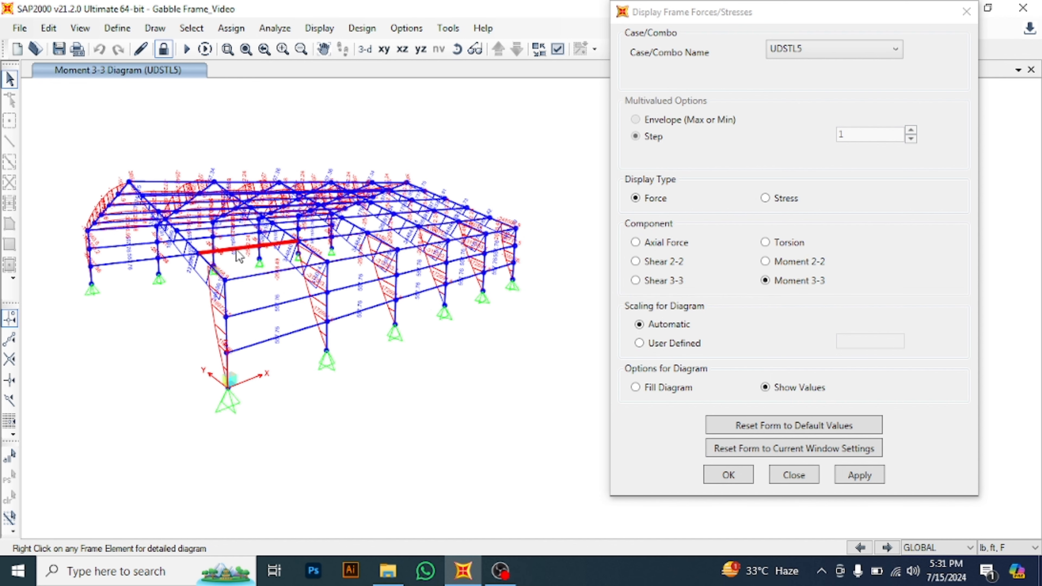
{"action": "right_click", "coordinate": [239, 256]}
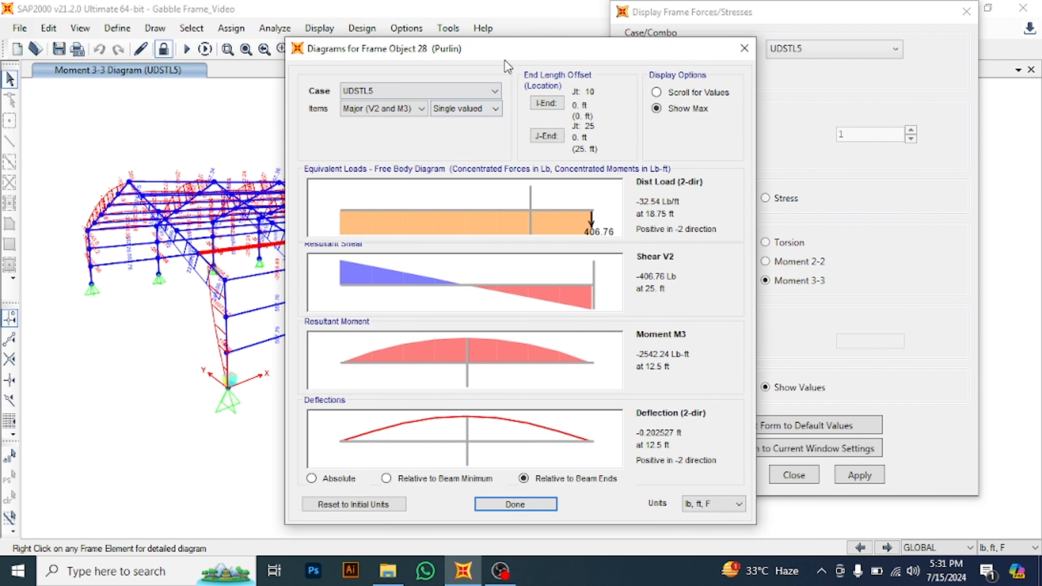
{"action": "left_click_drag", "start_coordinate": [390, 48], "coordinate": [442, 12]}
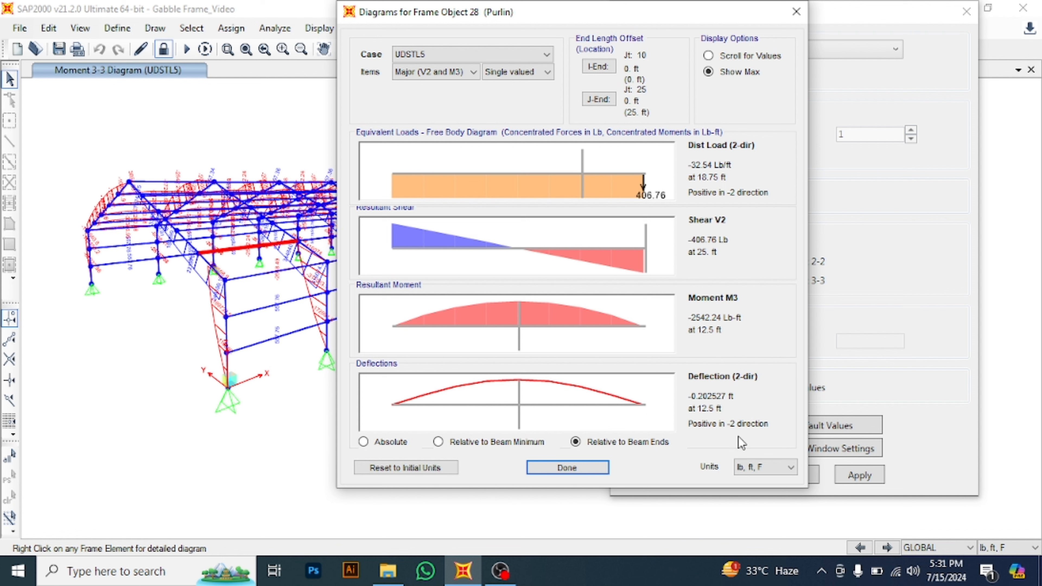
{"action": "left_click", "coordinate": [755, 468]}
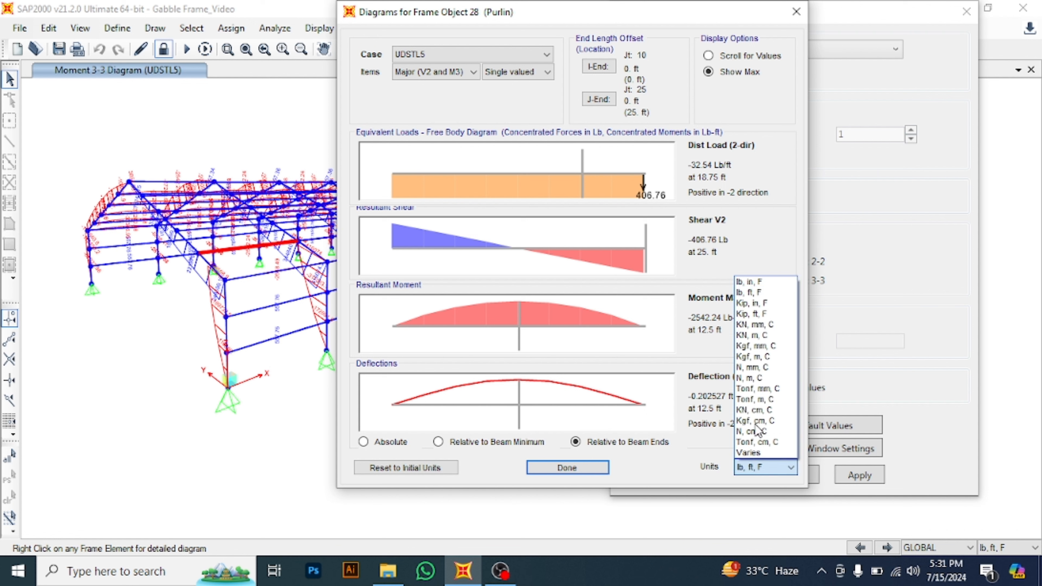
{"action": "left_click", "coordinate": [757, 325]}
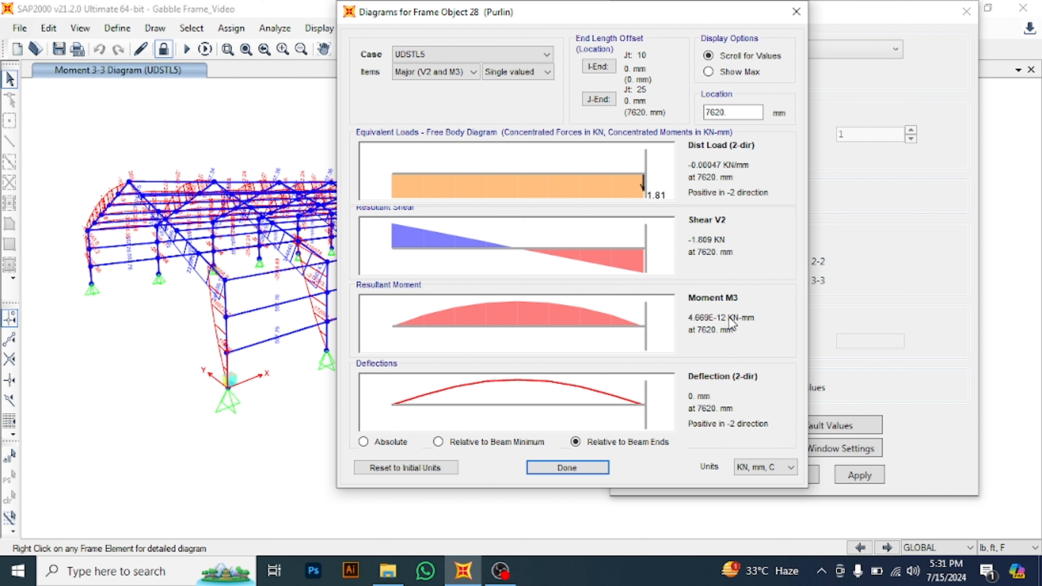
Review the roof purlin's maximum shear, moment and deflection in KN, mm, C and again in KN, m, C, and close its diagrams.
{"action": "left_click", "coordinate": [721, 74]}
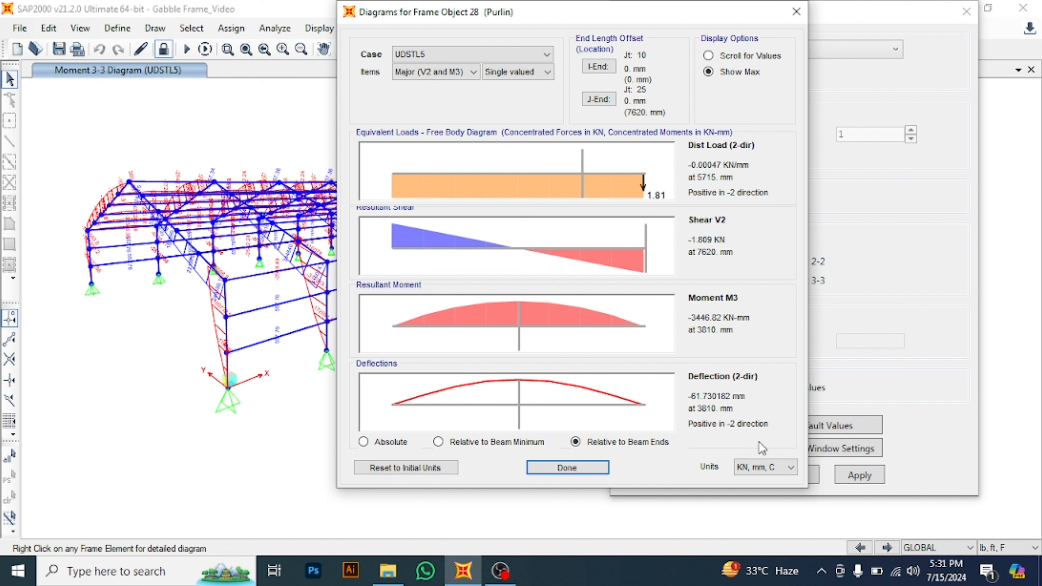
{"action": "left_click", "coordinate": [764, 467]}
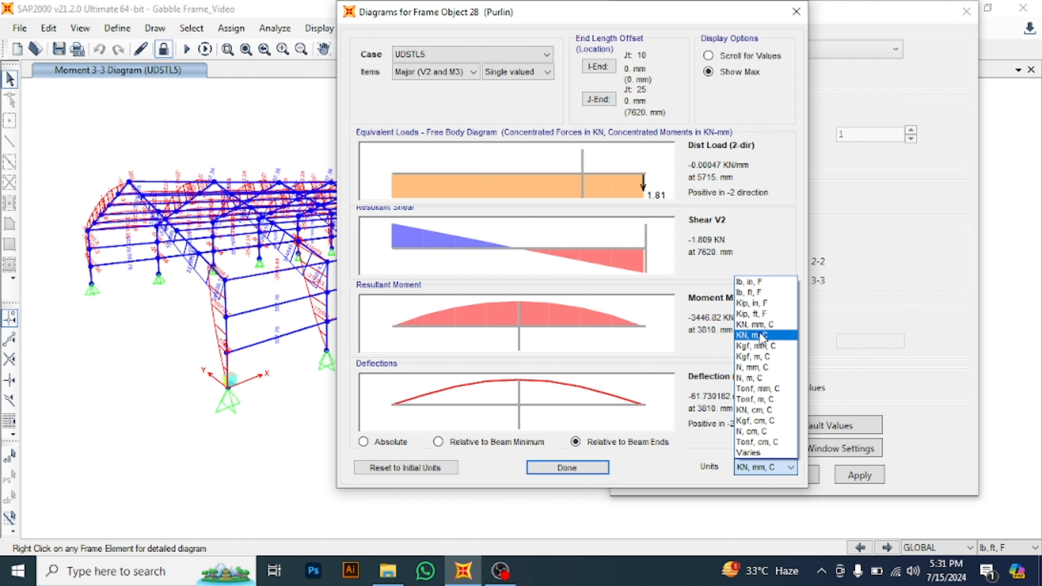
{"action": "left_click", "coordinate": [762, 335]}
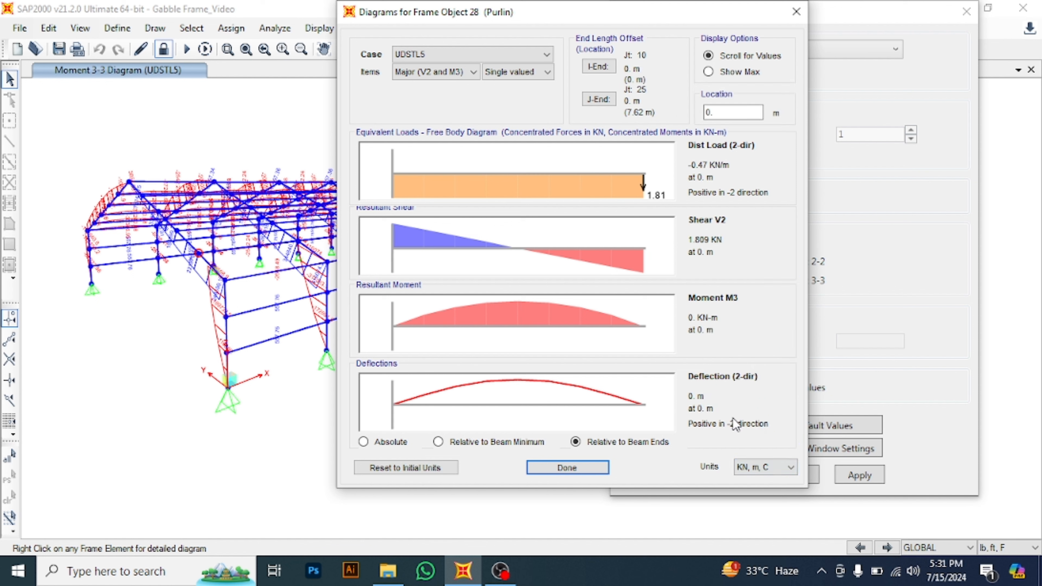
{"action": "left_click", "coordinate": [709, 72]}
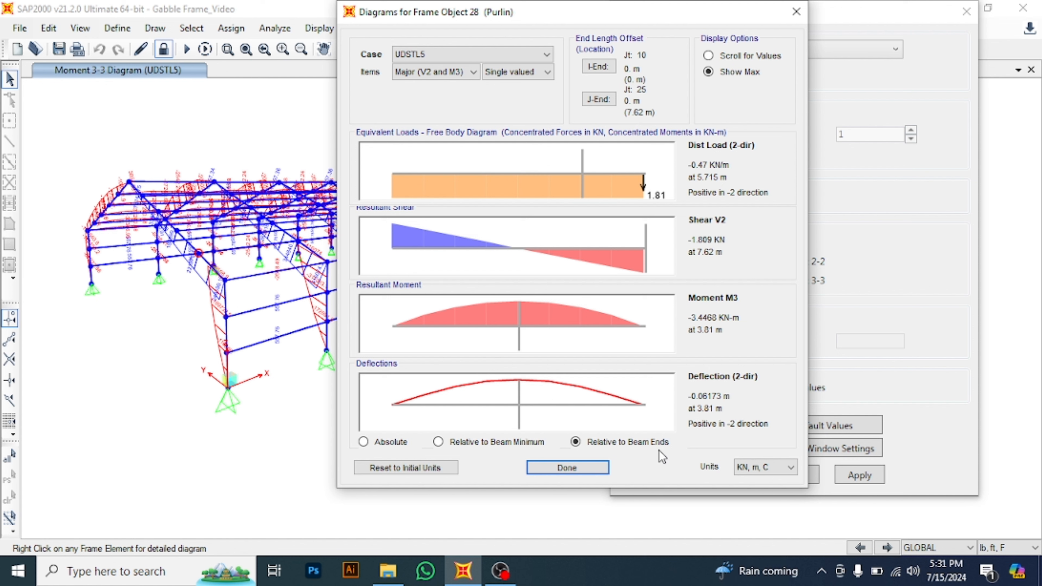
{"action": "left_click", "coordinate": [605, 467]}
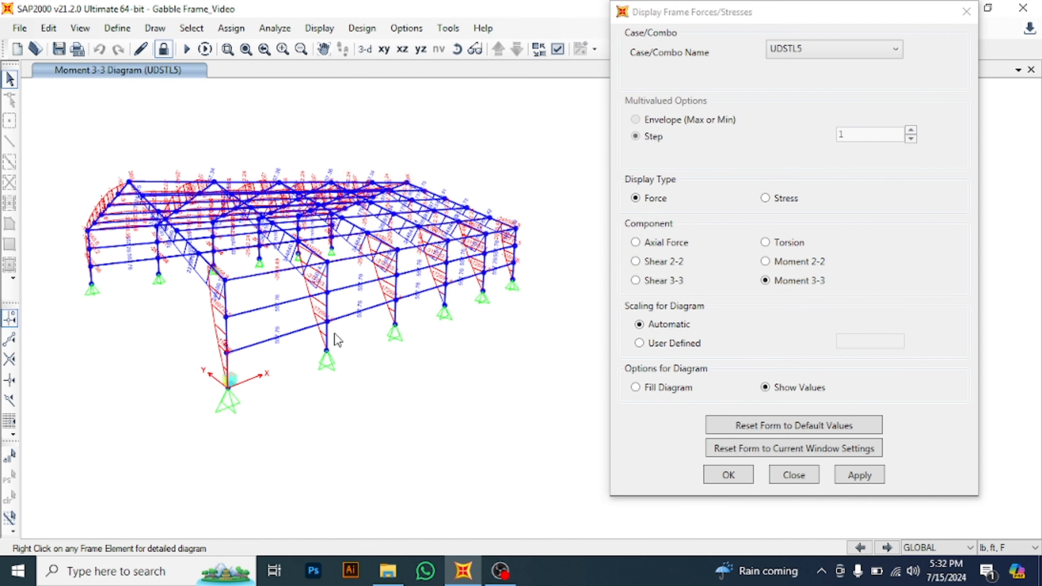
Open the detailed diagrams of the upper intermediate side-wall purlin in the front bay and set their units to KN, mm, C.
{"action": "right_click", "coordinate": [264, 314]}
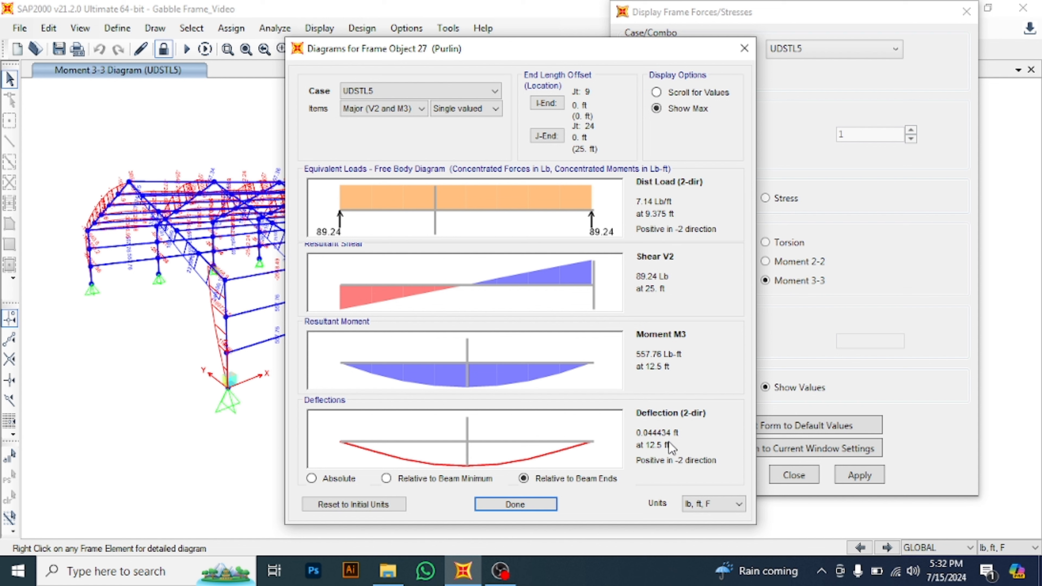
{"action": "left_click", "coordinate": [738, 504]}
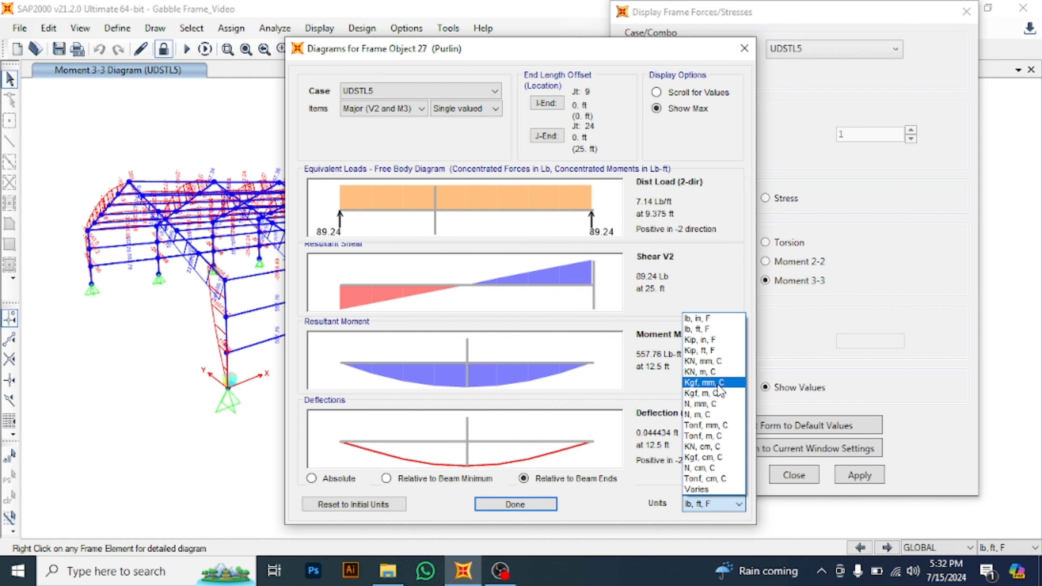
{"action": "left_click", "coordinate": [712, 372]}
{"action": "left_click", "coordinate": [724, 504]}
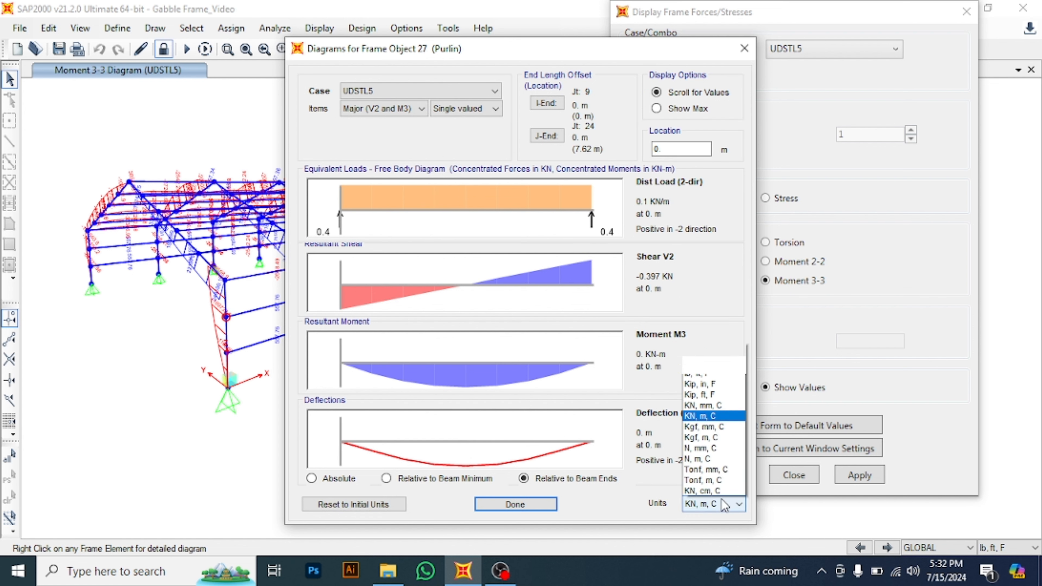
{"action": "left_click", "coordinate": [702, 405]}
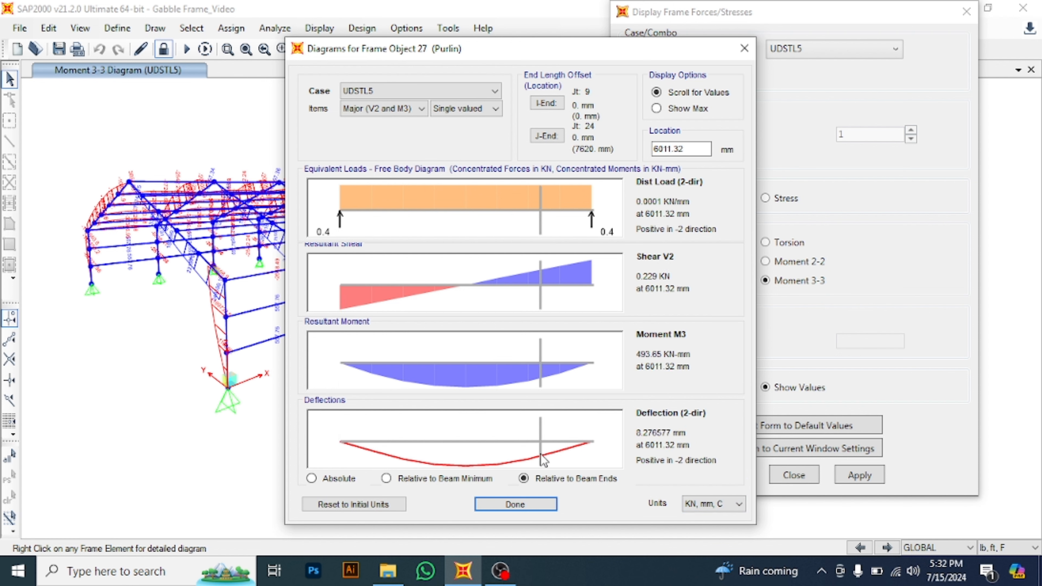
Show the wall purlin's maximum shear, moment and deflection values, and close its diagrams and the frame force display settings.
{"action": "left_click", "coordinate": [689, 112]}
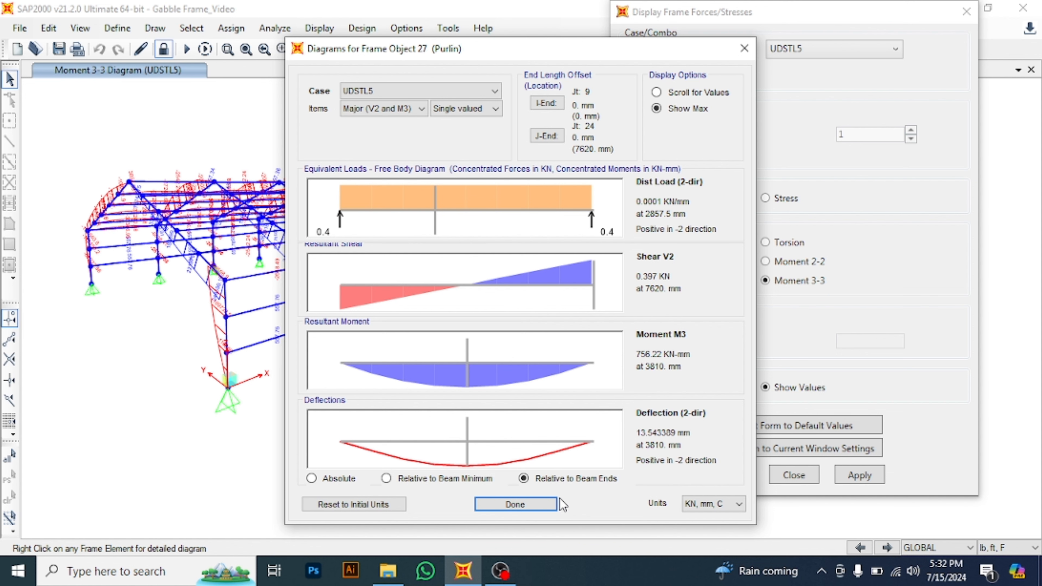
{"action": "left_click", "coordinate": [536, 504]}
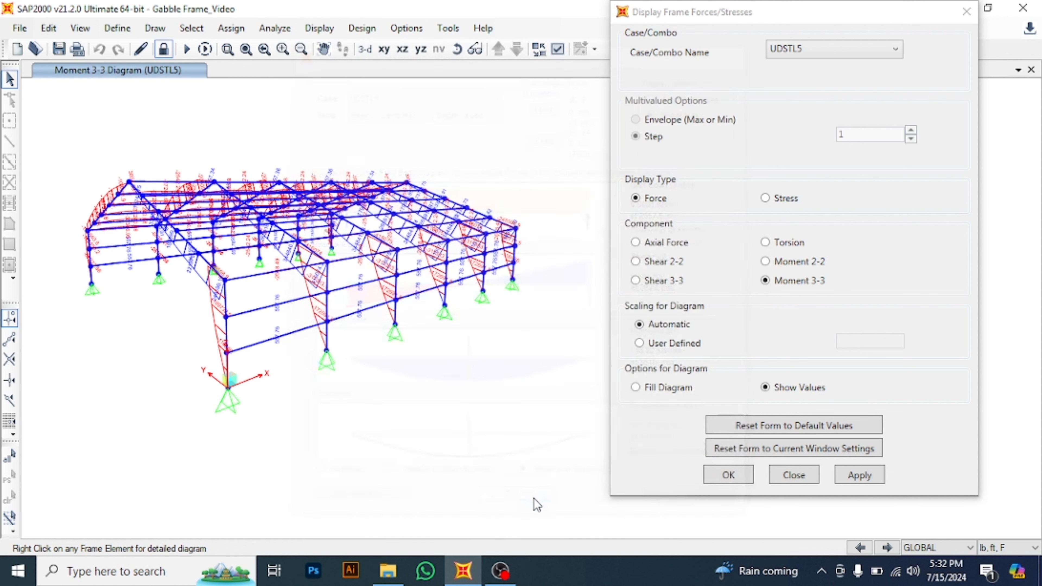
{"action": "left_click", "coordinate": [794, 476]}
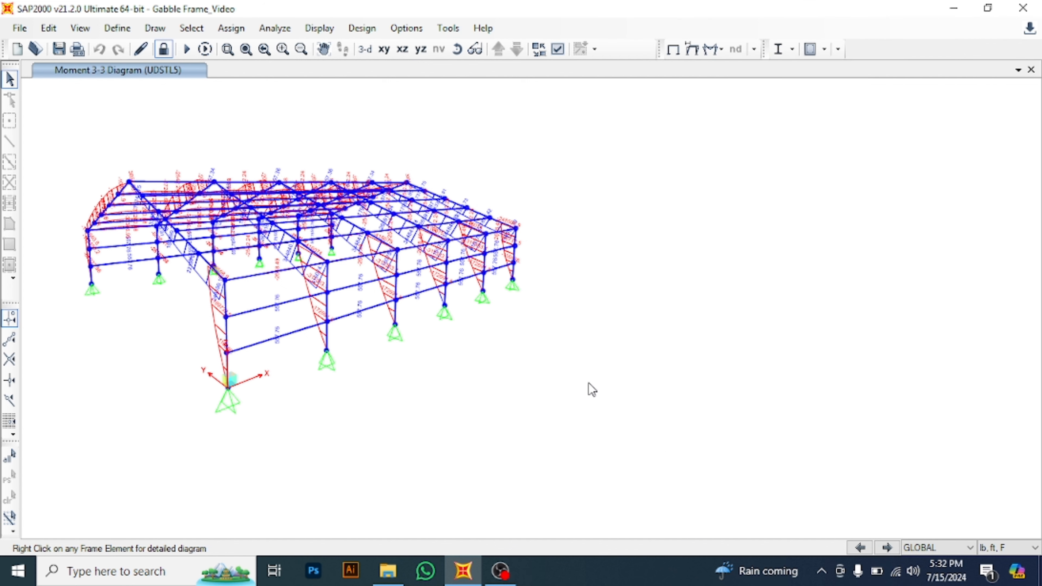